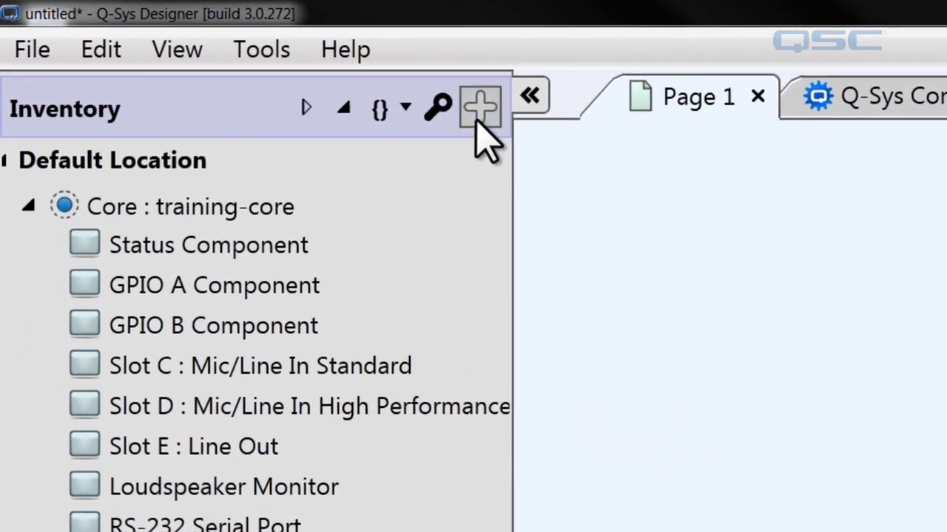
Step: Add a PS-1600 page station (PageStation-1) to the inventory from Peripherals
left_click(234, 54)
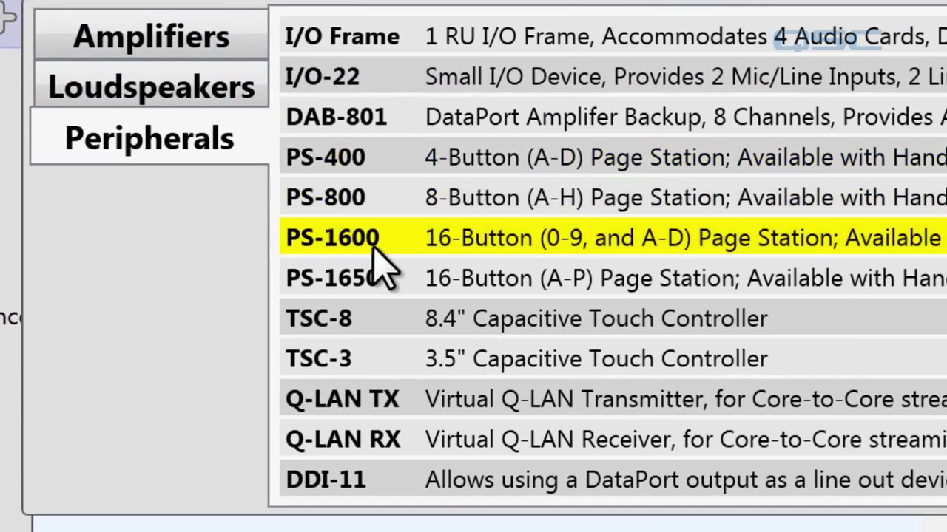
left_click(374, 245)
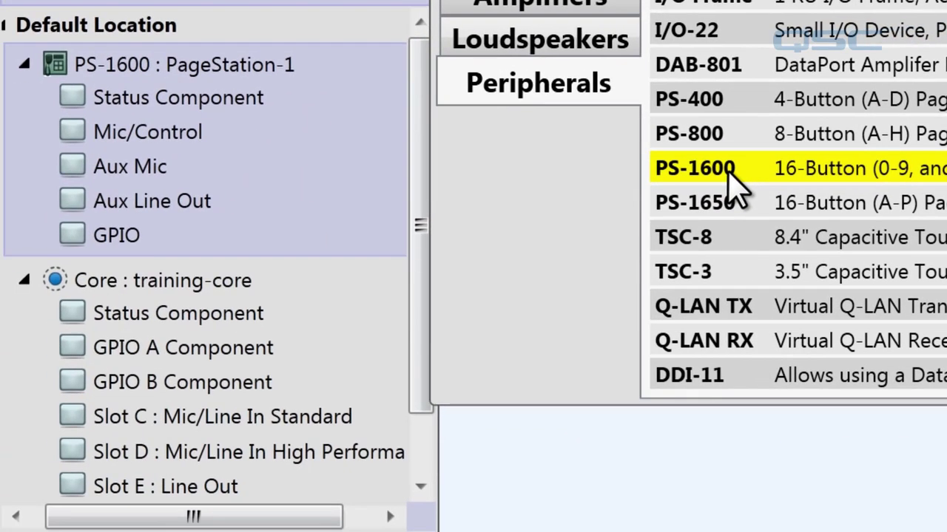
left_click(613, 490)
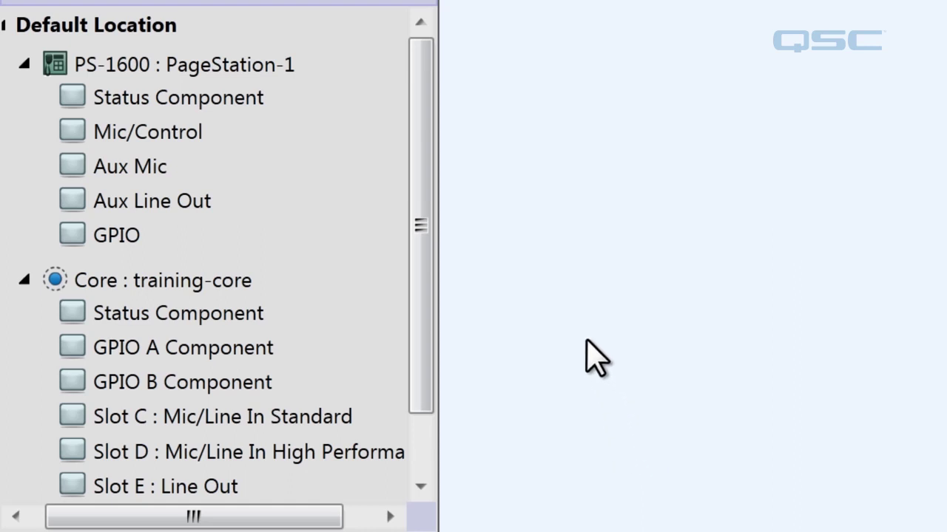
left_click(211, 9)
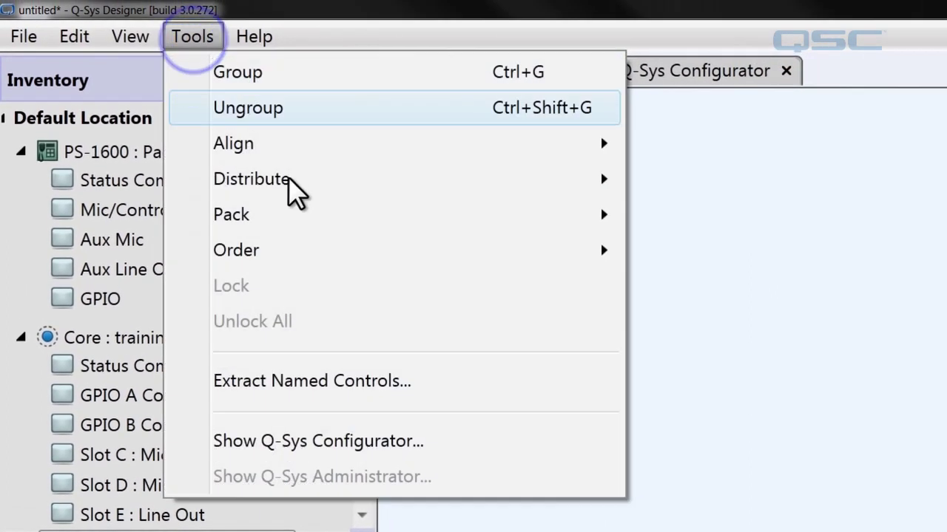
Step: In the Q-Sys Configurator, rename the PS-1600H device to Training-PS and apply the settings
left_click(333, 441)
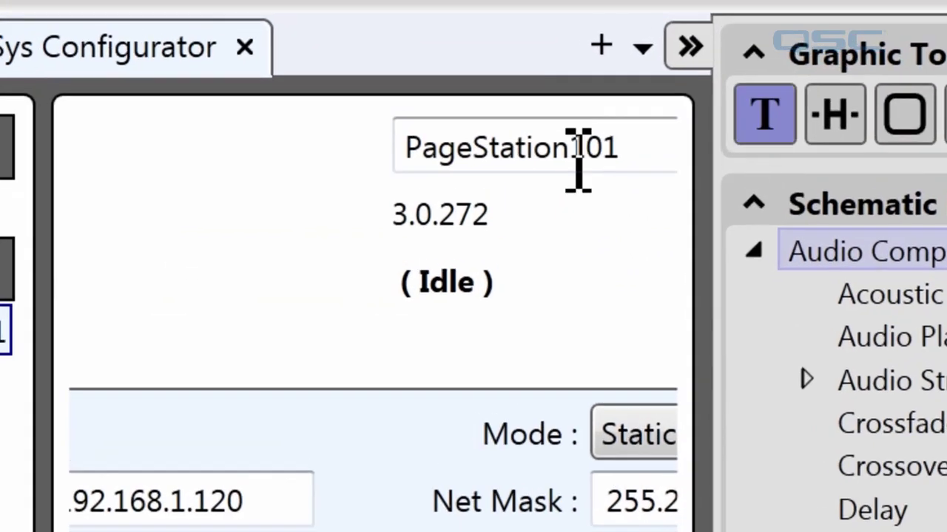
left_click(645, 57)
double_click(591, 159)
type("Training-PS")
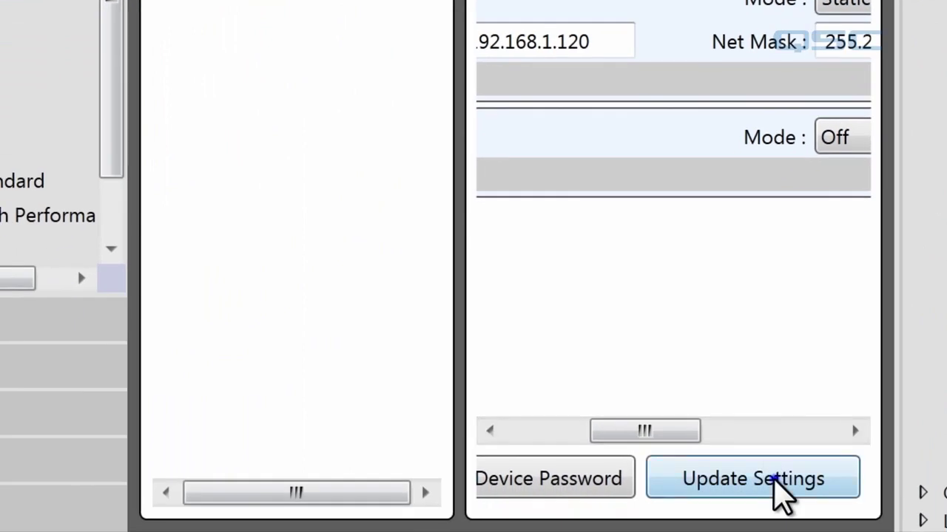
left_click(781, 490)
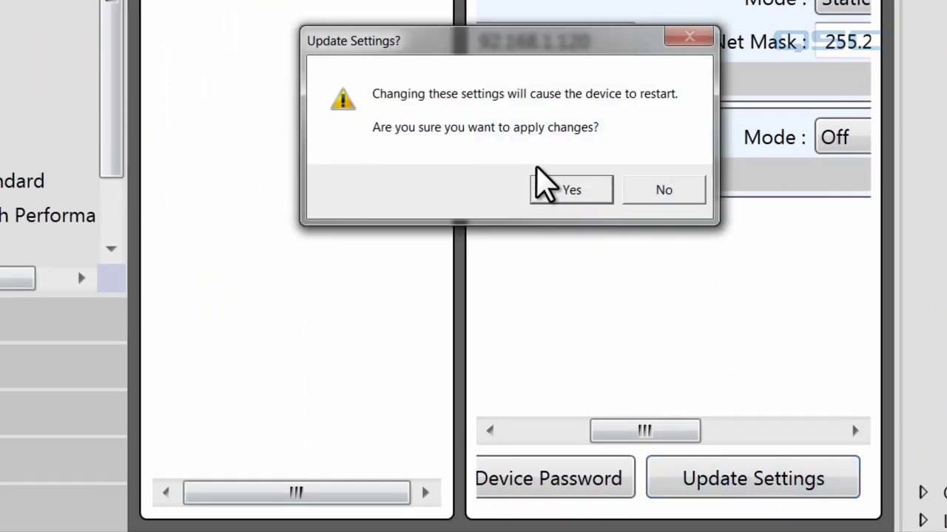
left_click(549, 187)
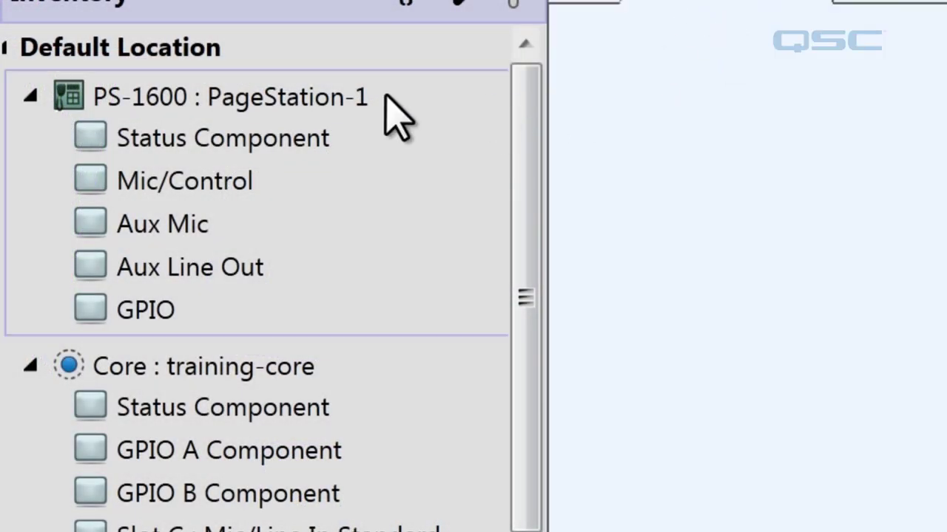
Step: Set the inventory page station's Name property from PageStation-1 to Training-PS
left_click(319, 95)
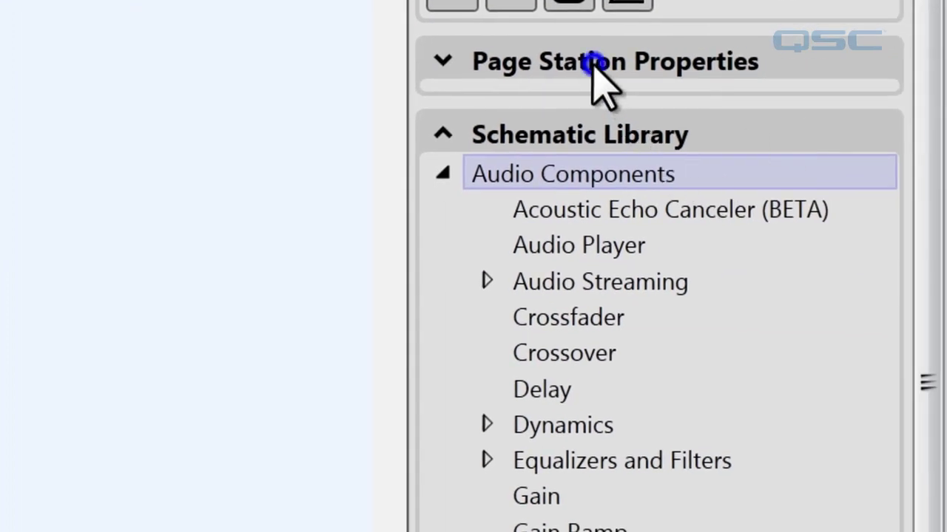
left_click(596, 65)
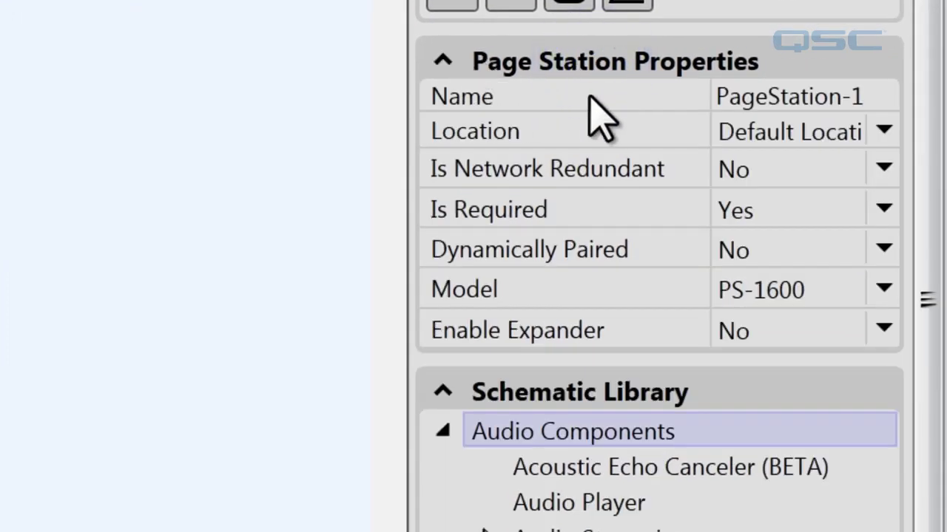
left_click(754, 93)
type("Training-PS")
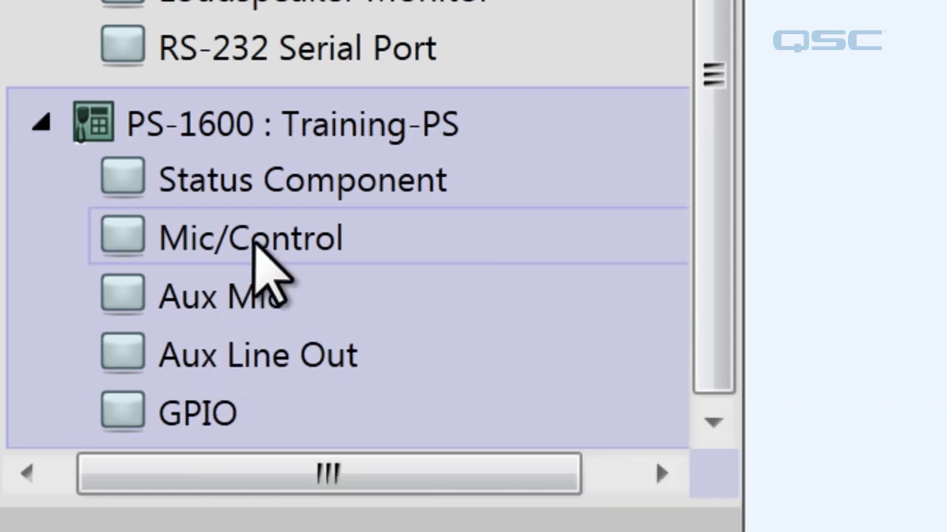
Step: Place the Training-PS Mic/Control block on the schematic and collapse Page Station Properties
left_click_drag(251, 242, 936, 36)
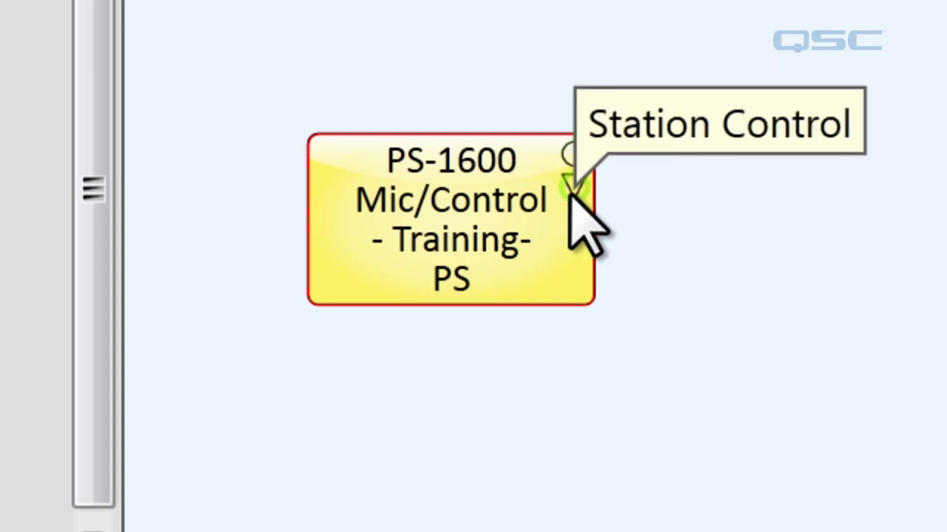
left_click(531, 176)
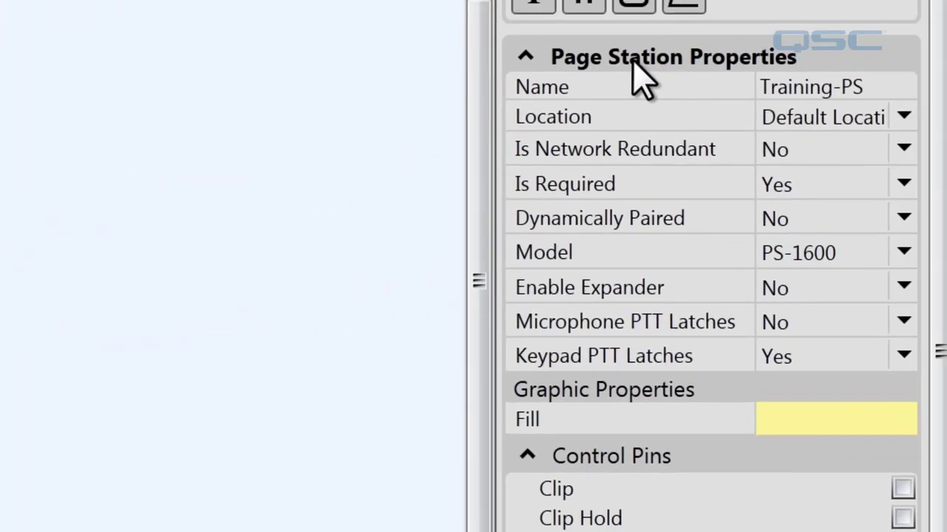
left_click(631, 64)
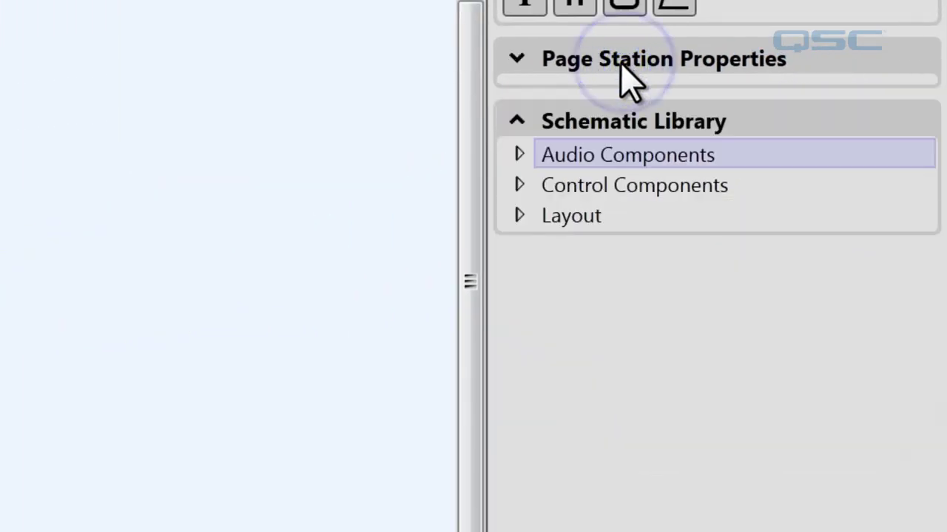
Step: Expand Audio Components > Public Address and select the PA Router component
left_click(519, 154)
left_click(551, 530)
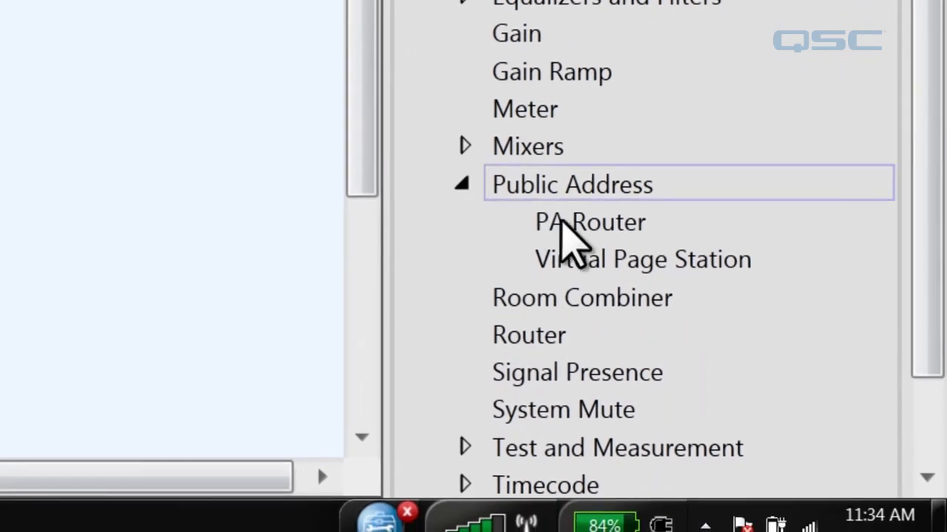
left_click(613, 326)
Step: Place an 8 Station 8 Zone PA Router beside the Mic/Control block and show its properties
left_click_drag(598, 244, 222, 111)
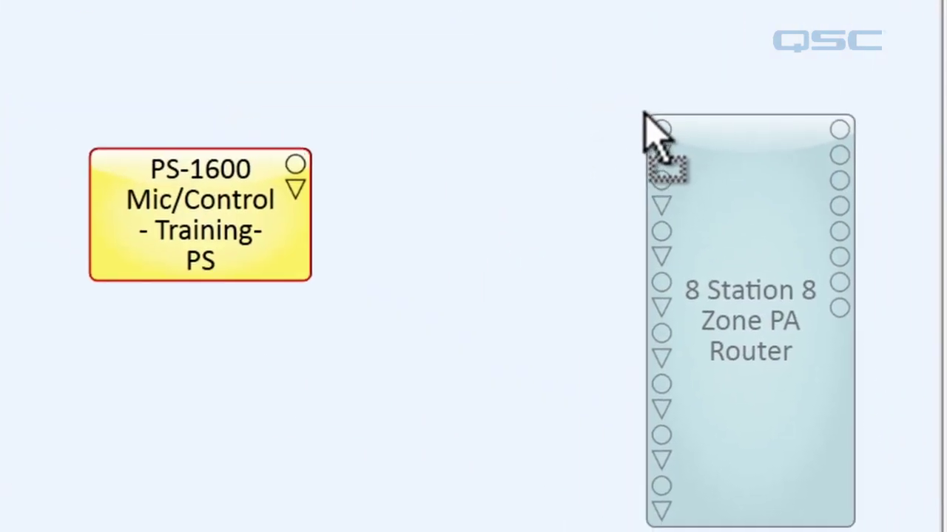
left_click_drag(644, 114, 636, 110)
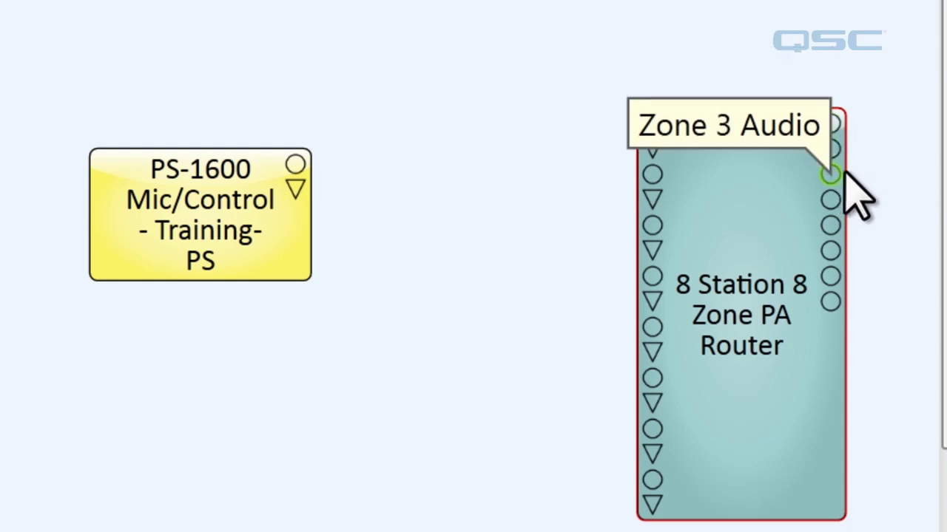
left_click(740, 178)
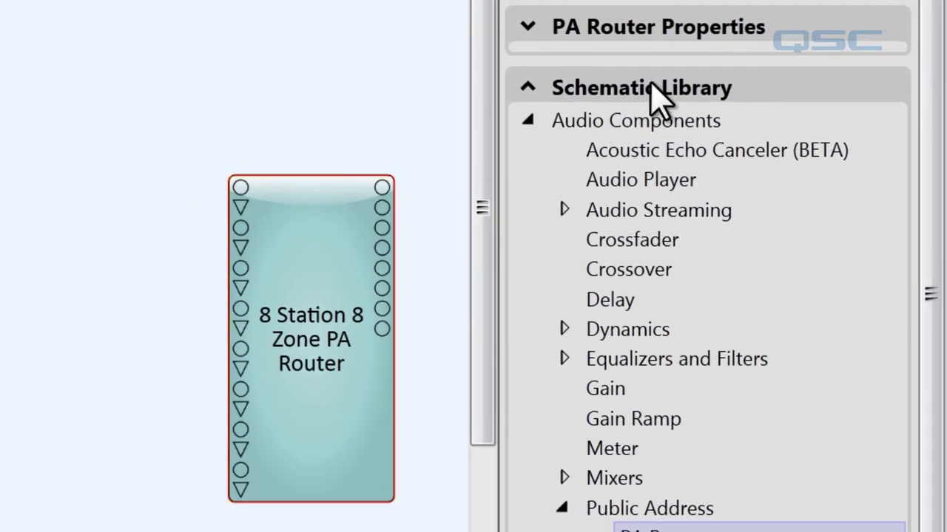
left_click(585, 31)
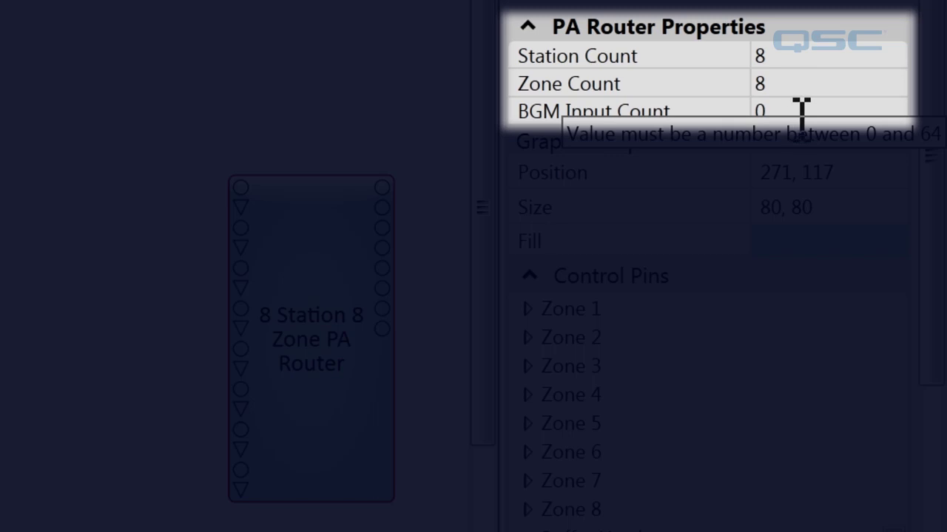
Step: Set the router to 2 stations and 2 zones, wiring PS-1600 control to Station 1 Control
left_click(810, 49)
left_click(762, 84)
type("2")
key("Return")
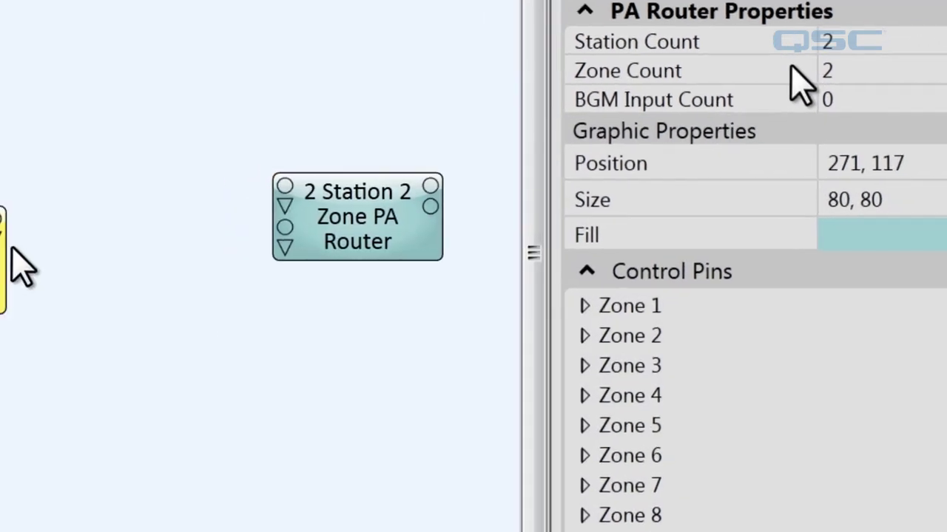
left_click_drag(238, 235, 648, 197)
left_click(605, 257)
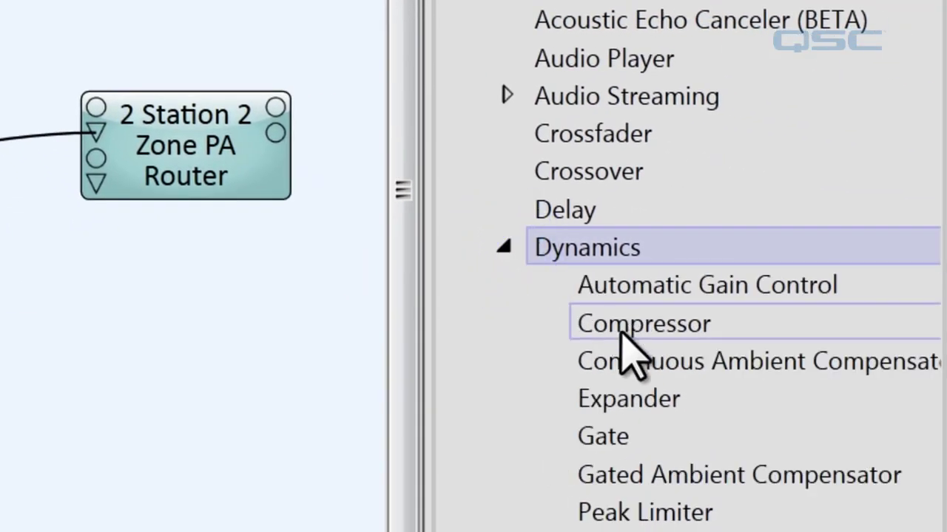
Step: Insert a Compressor between the PS-1600 mic output and the router's top input
left_click_drag(622, 334, 0, 19)
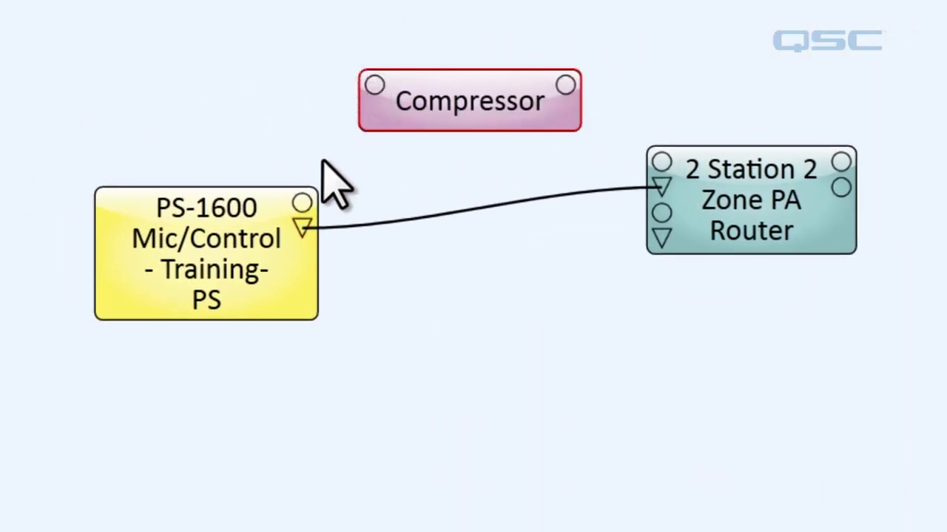
left_click_drag(302, 202, 374, 85)
left_click_drag(569, 89, 662, 163)
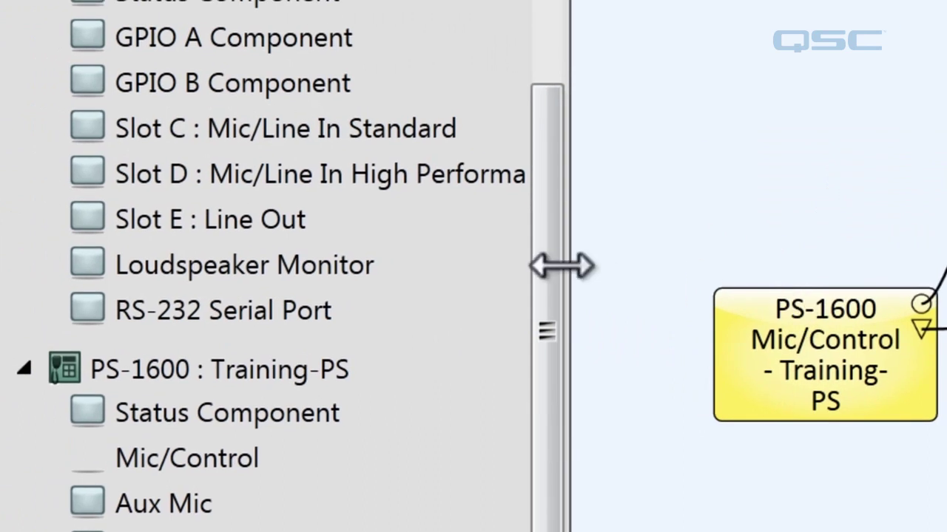
Step: Place the Slot E Line Out right of the router and wire both router outputs to it
left_click_drag(313, 219, 946, 213)
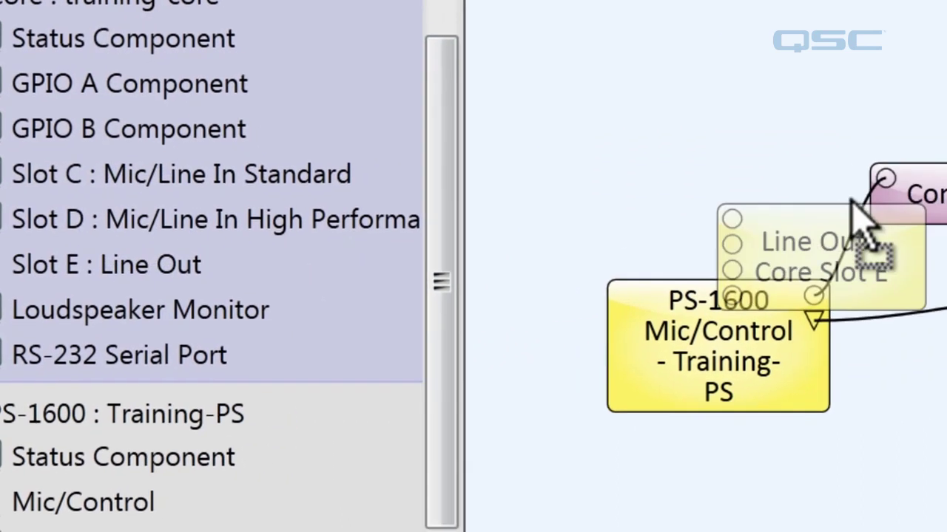
left_click_drag(853, 198, 946, 254)
left_click_drag(387, 147, 465, 254)
left_click_drag(421, 188, 655, 187)
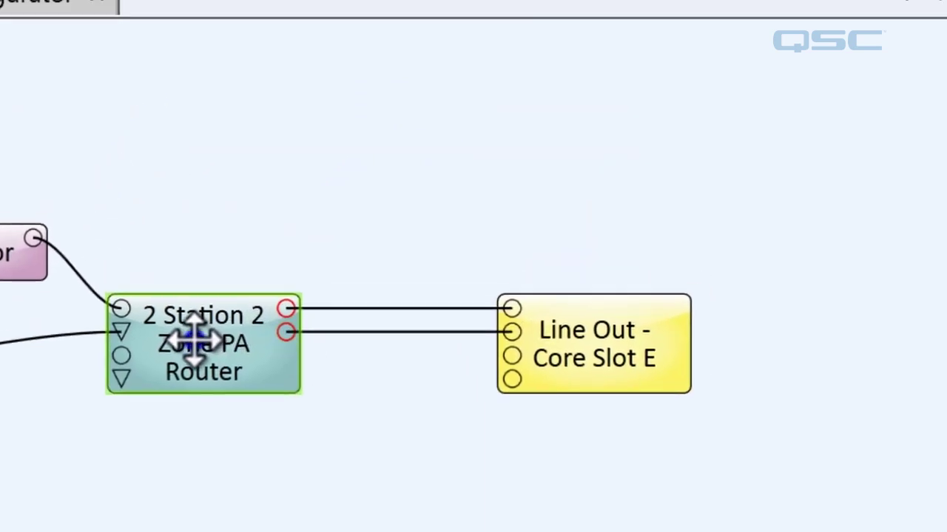
left_click(199, 329)
Step: Set the PA router's BGM Input Count to 2
left_click(925, 40)
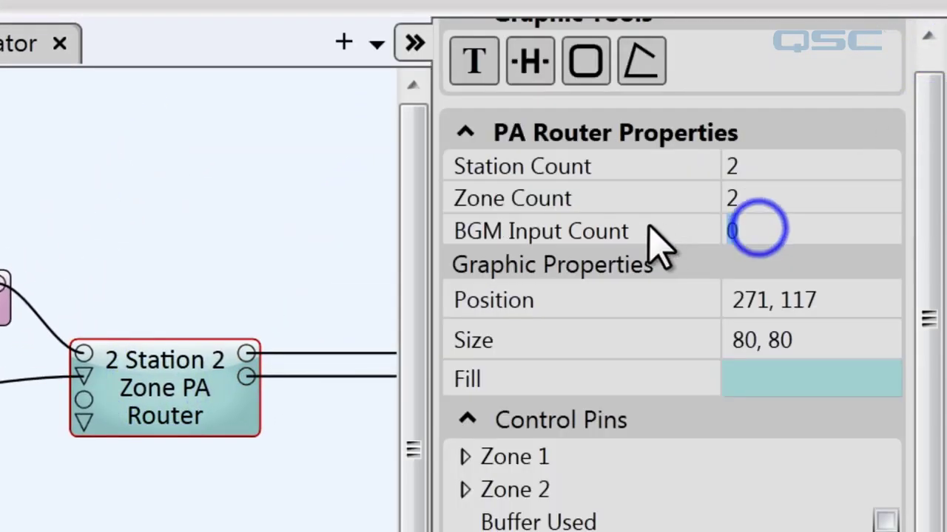
type("2")
key("Return")
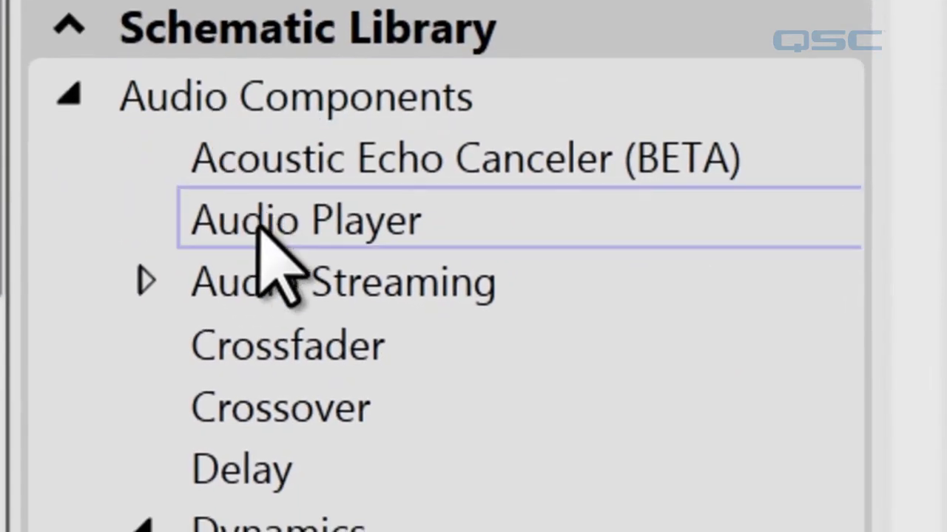
Step: Place an Audio Player and wire its outputs to BGM Input 1 and 2
left_click_drag(595, 126, 115, 465)
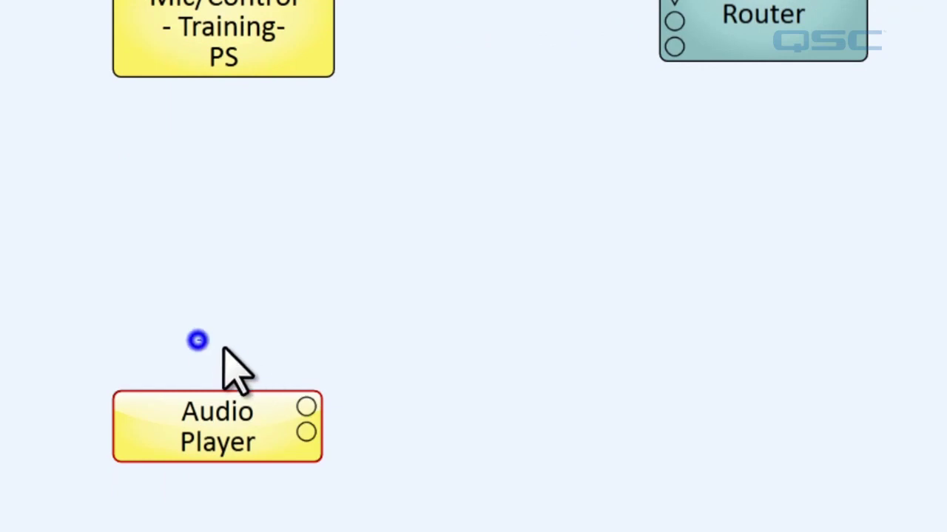
left_click_drag(306, 478, 674, 93)
left_click_drag(639, 120, 634, 115)
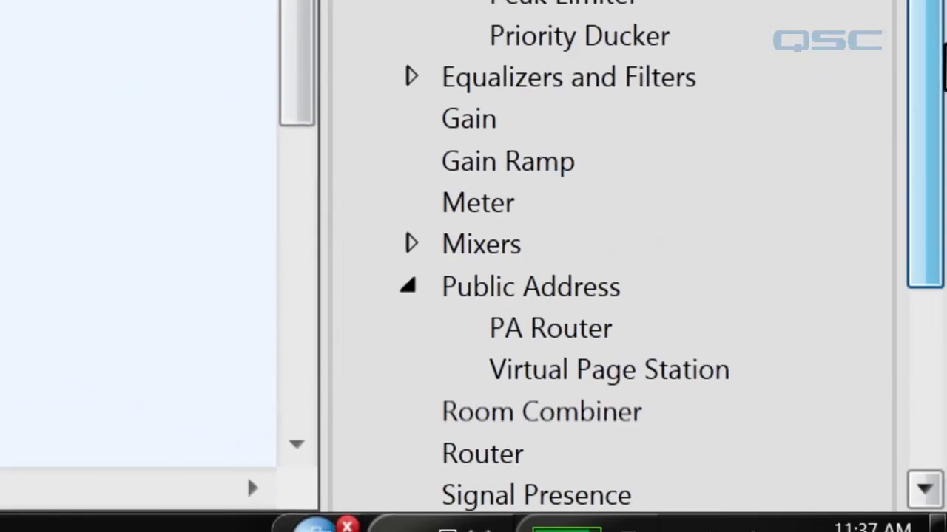
scroll(928, 167, "down", 2)
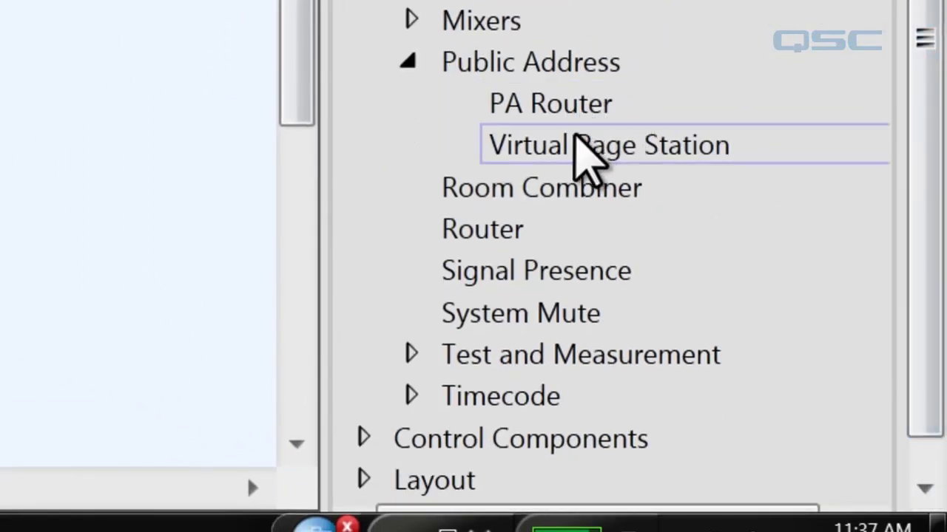
Step: Wire a new Virtual Page Station to Station 2 Control and Slot C Mic/Line channel 1 to Station 2 Audio
left_click_drag(566, 146, 0, 0)
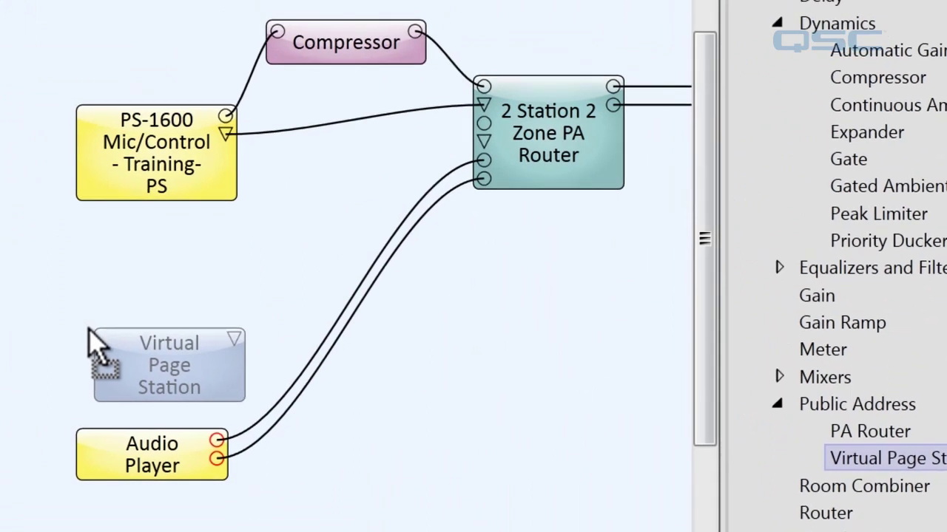
left_click_drag(88, 328, 78, 328)
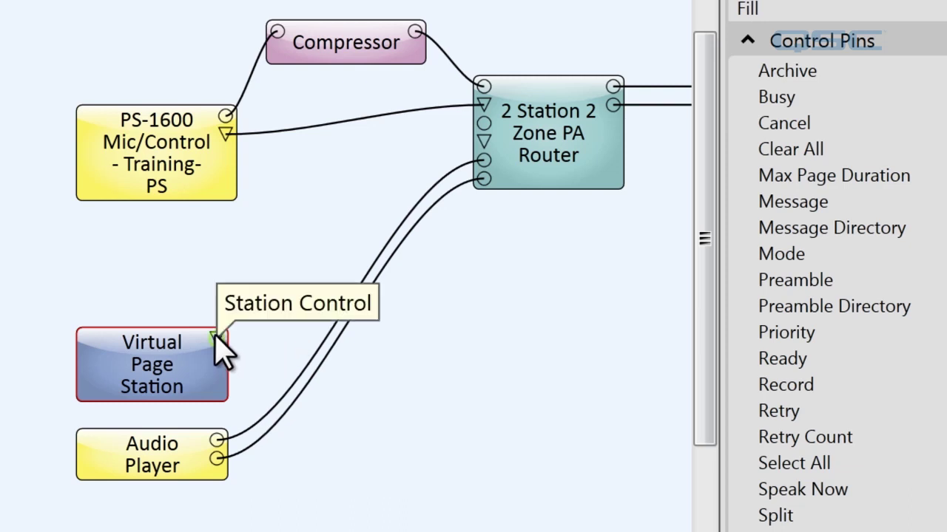
left_click_drag(215, 337, 489, 145)
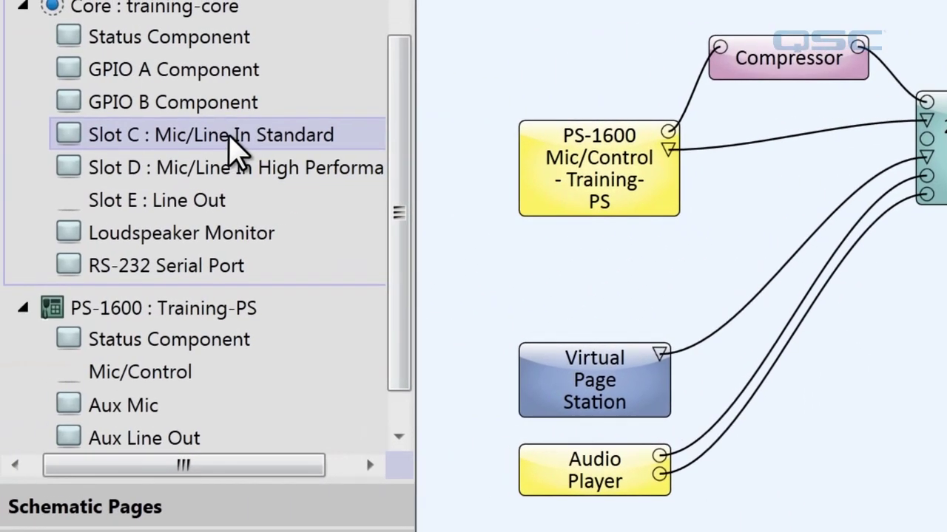
left_click_drag(231, 134, 563, 230)
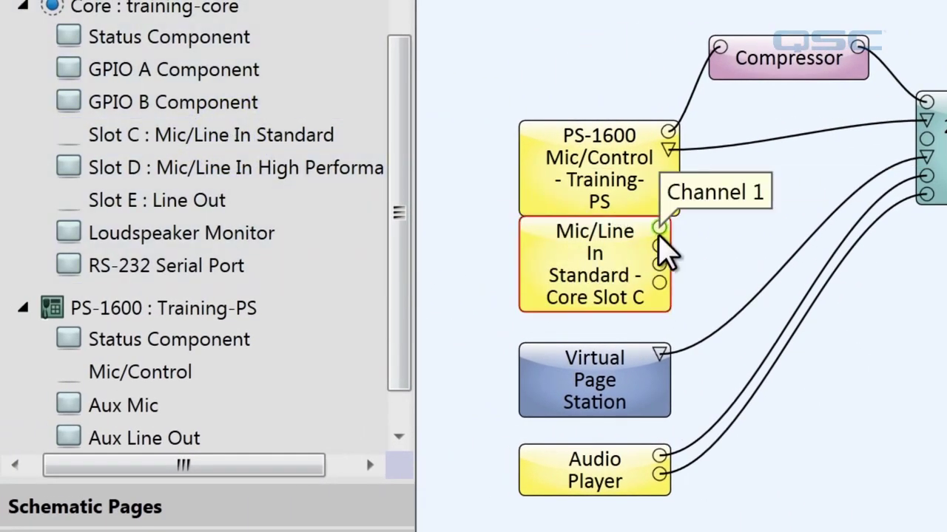
left_click_drag(659, 227, 926, 138)
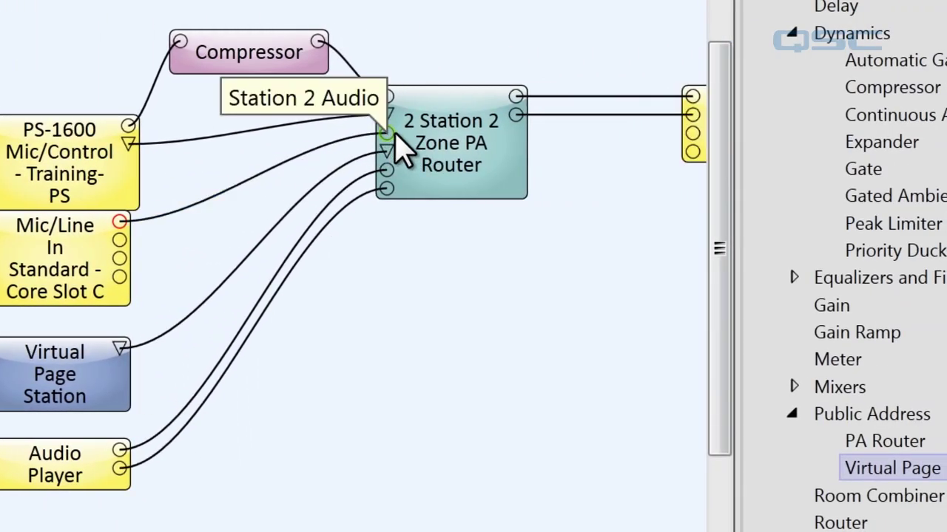
Step: Hide the schematic library and inventory panels to free canvas space
left_click(597, 21)
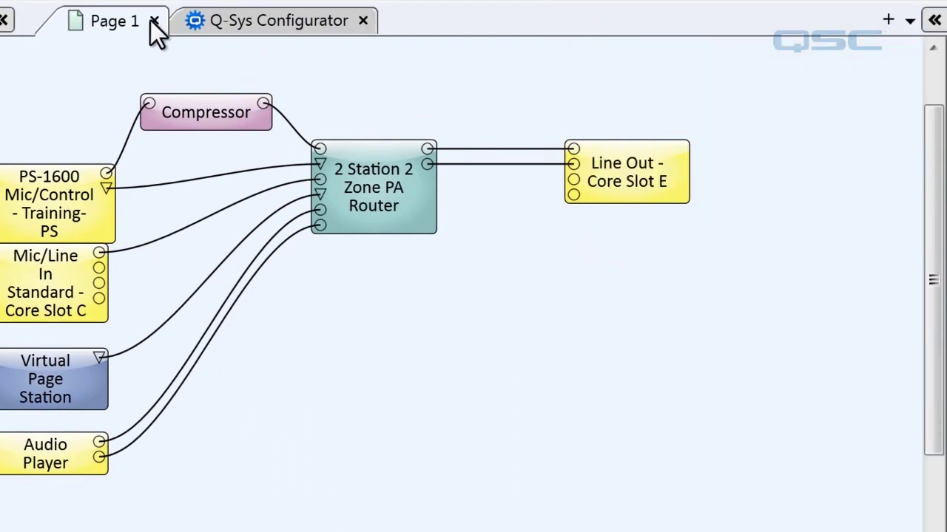
left_click(5, 21)
left_click(346, 23)
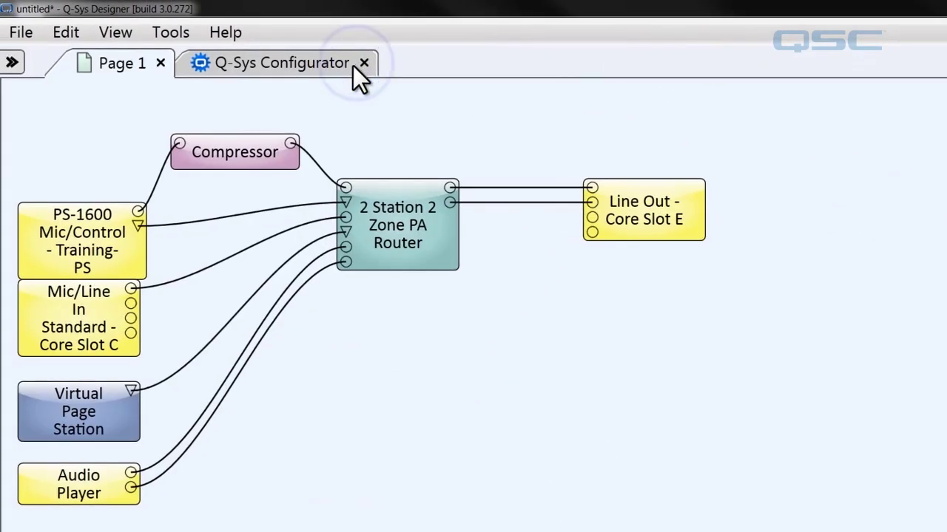
Step: Save the design to the training core, run it, and open the PS-1600 Mic/Control panel
left_click(16, 32)
left_click(131, 296)
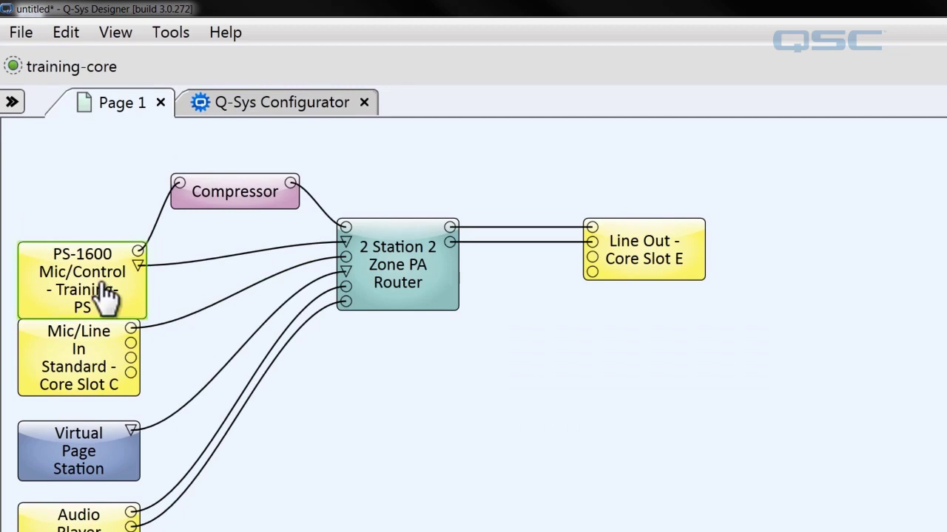
double_click(107, 293)
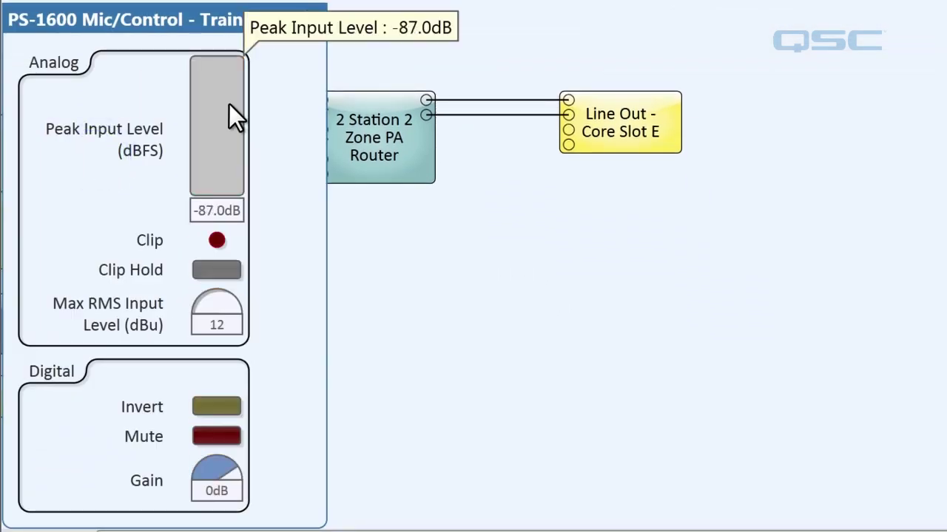